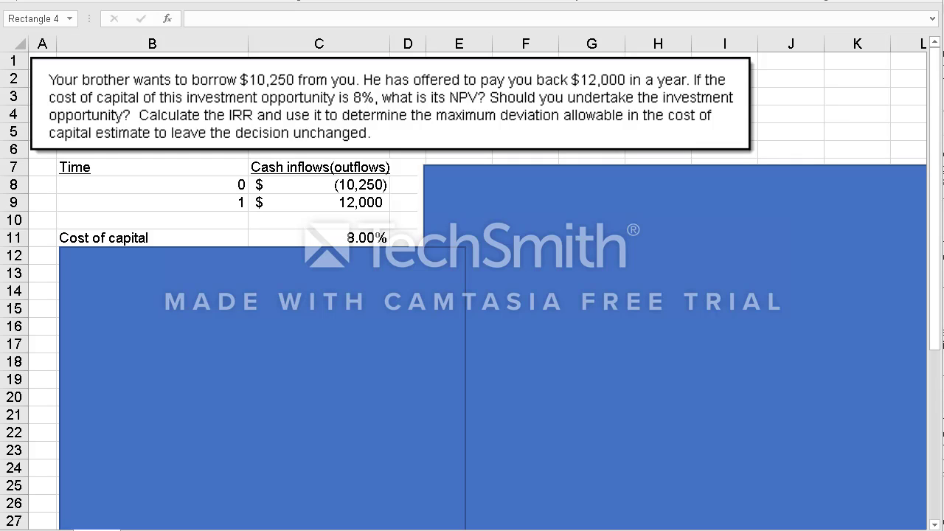
Right-align the labels from Time to Cost of capital in B7:B11.
drag(42, 64, 744, 145)
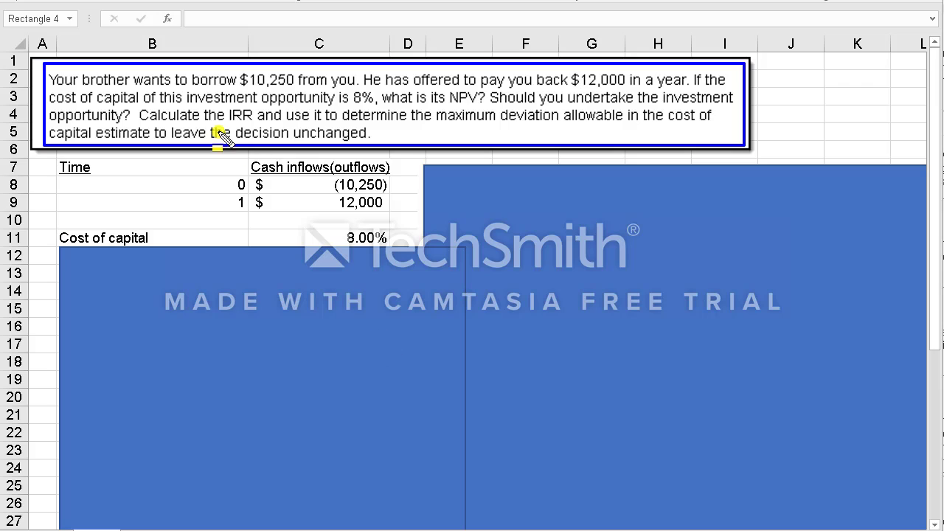
drag(48, 67, 745, 149)
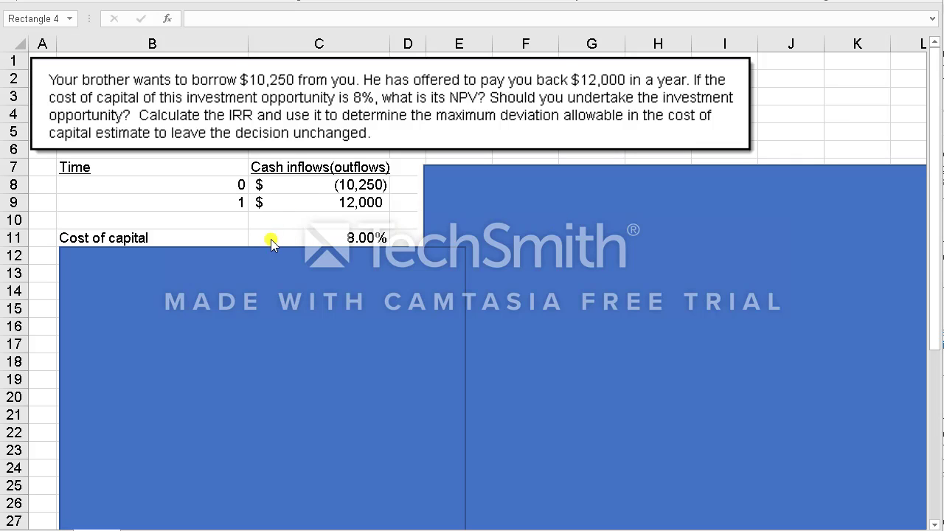
click(136, 166)
drag(148, 165, 147, 237)
click(261, 1)
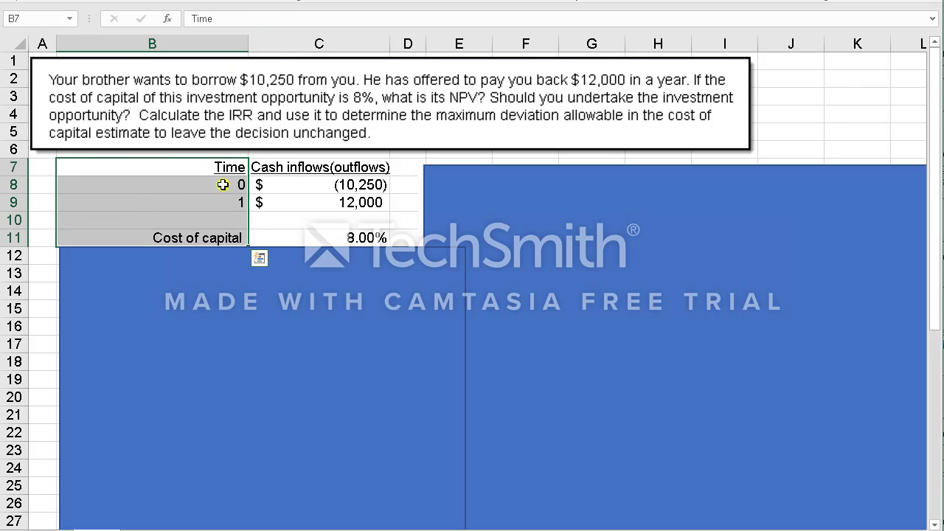
Slide the blue cover shape down to reveal the NPV row, then clear C12's existing formula.
click(248, 289)
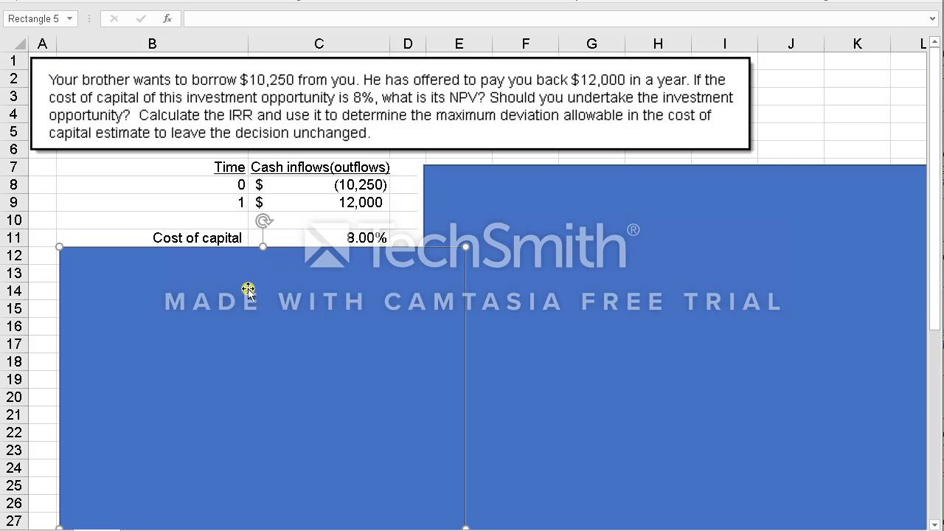
click(308, 203)
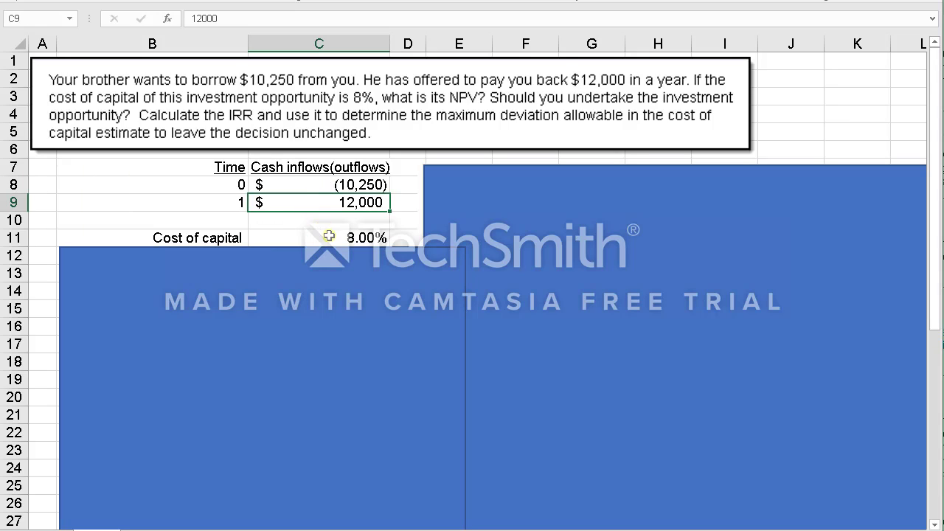
click(327, 234)
drag(326, 267, 321, 288)
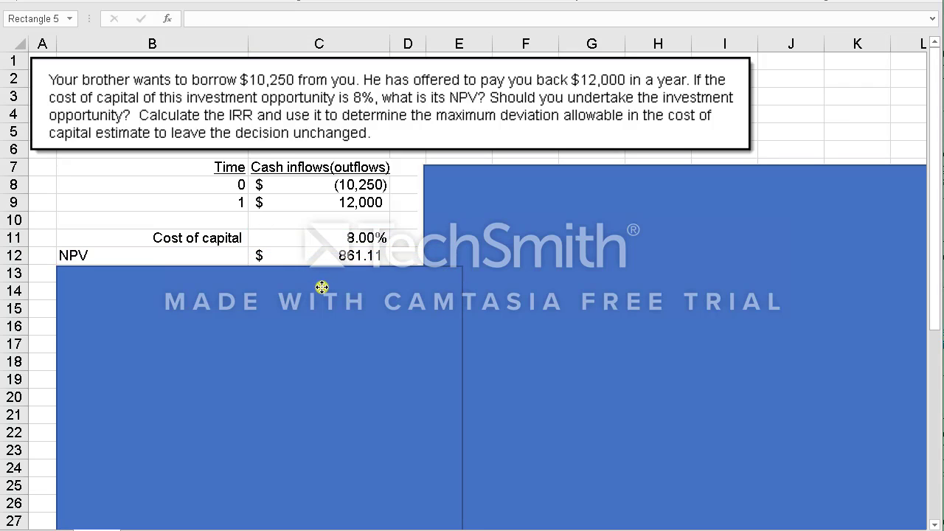
click(364, 263)
key(F2)
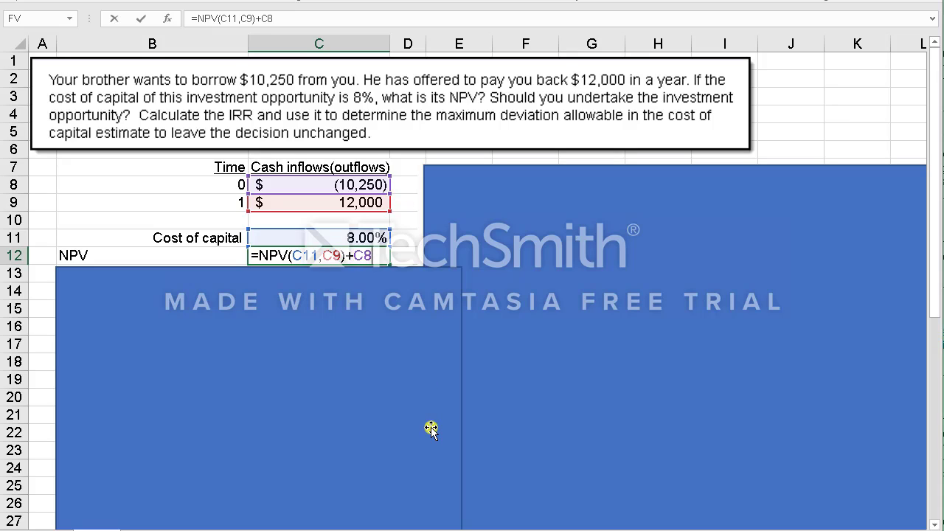
key(ctrl+Return)
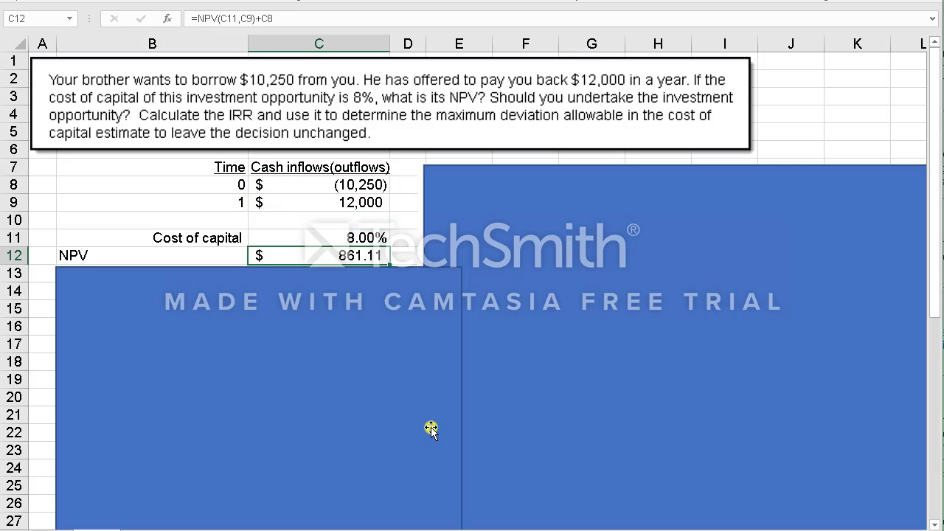
key(Delete)
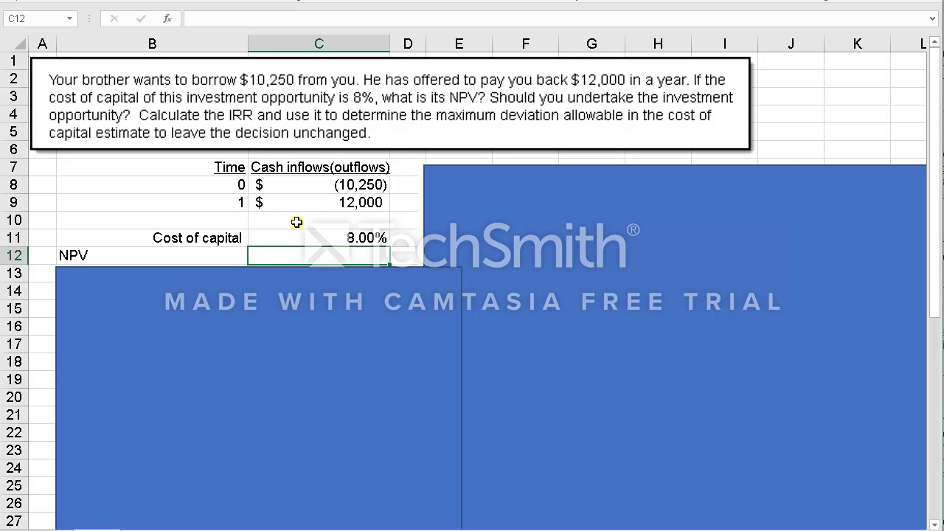
Enter =NPV(C11,C9) in C12 with rate C11 and value C9, returning $11,111.11.
click(193, 16)
click(200, 20)
text(=n)
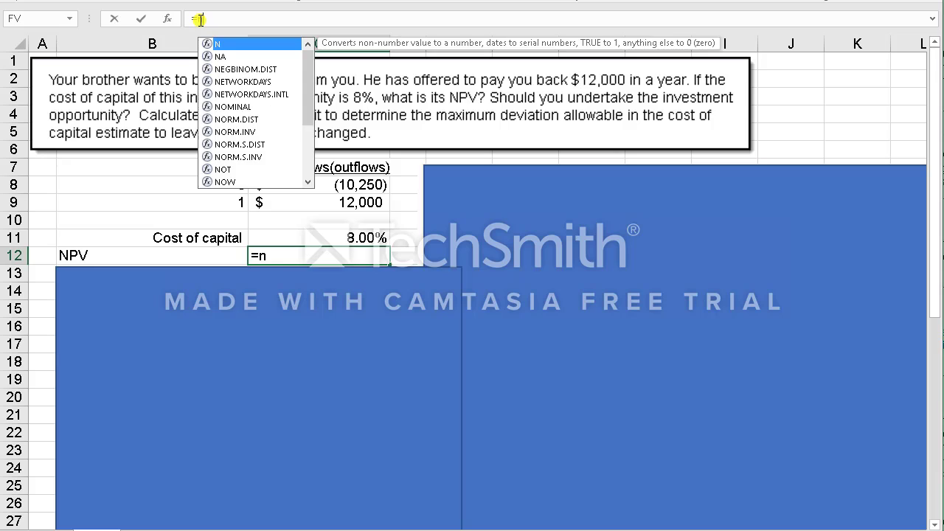
text(pv()
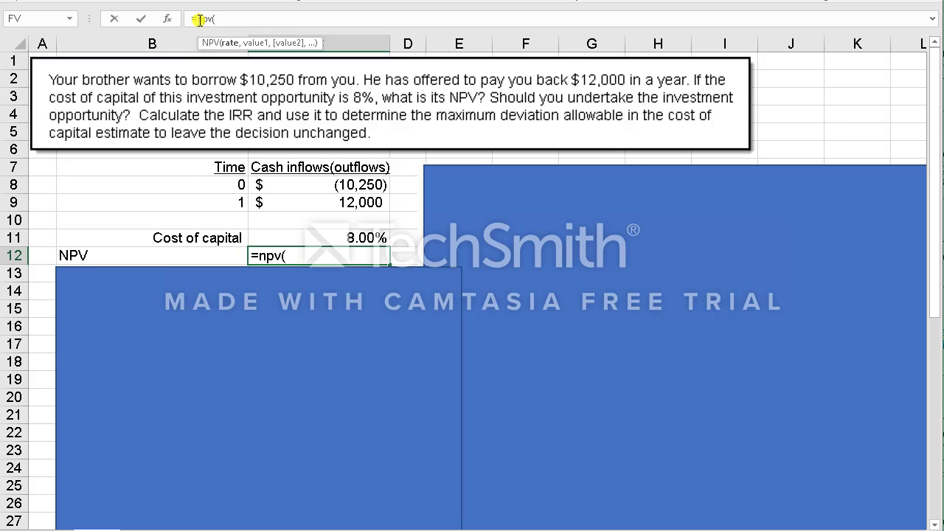
click(169, 20)
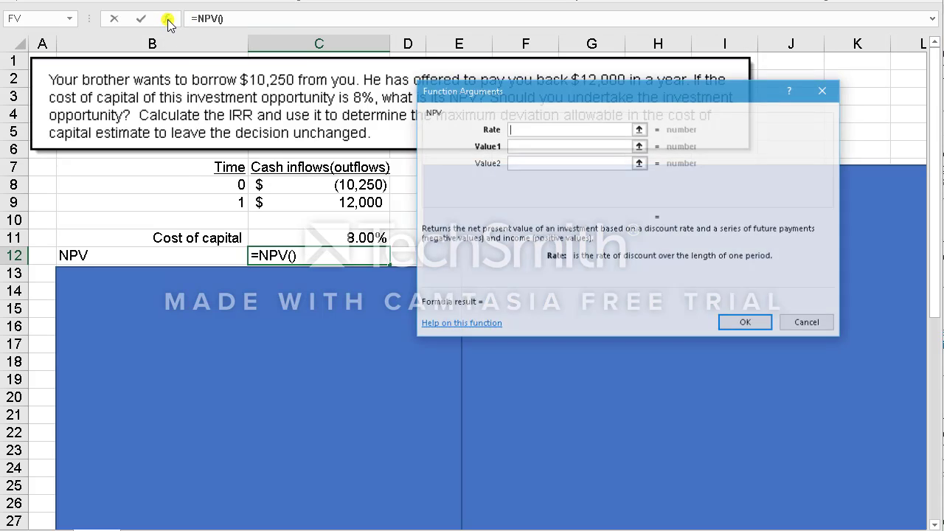
drag(489, 95, 528, 208)
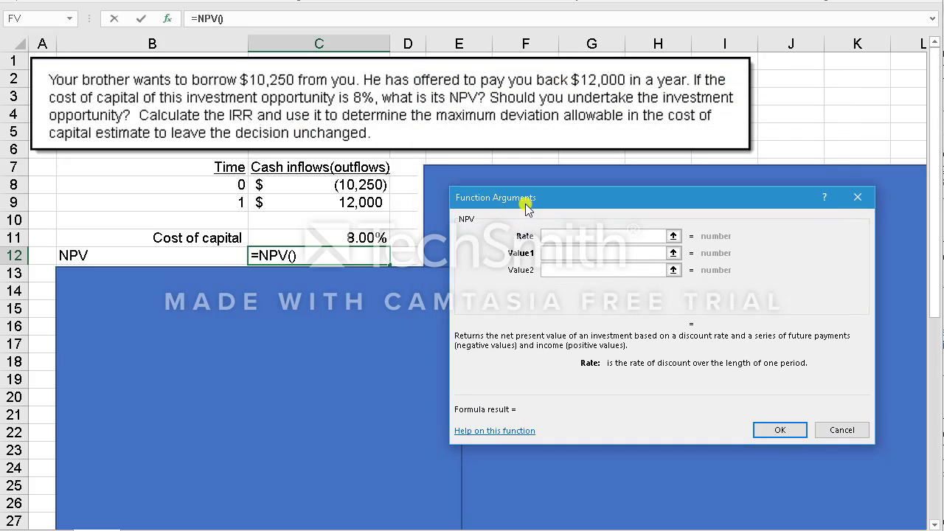
click(673, 235)
click(378, 242)
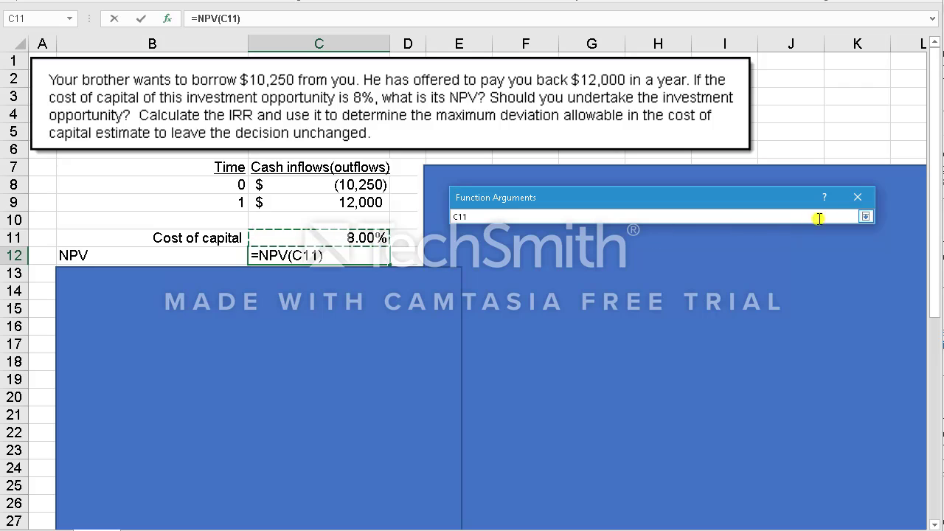
click(865, 216)
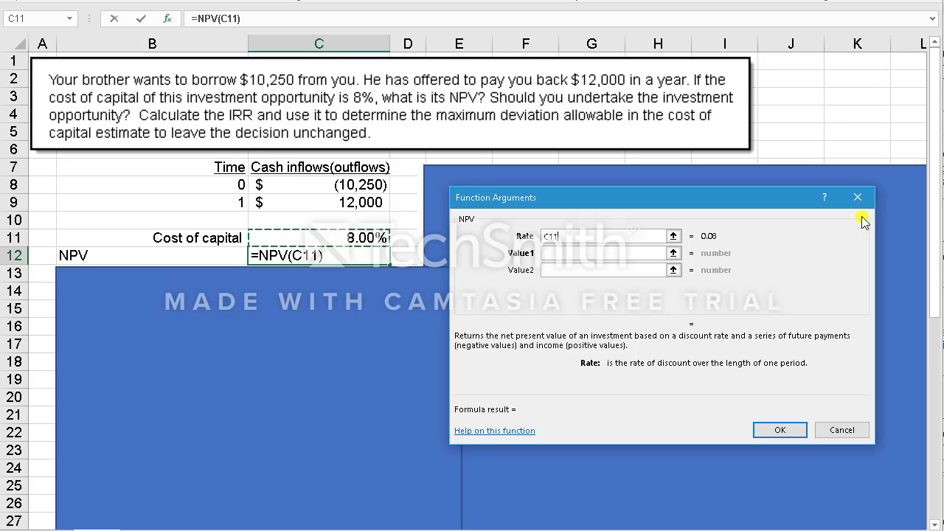
click(596, 254)
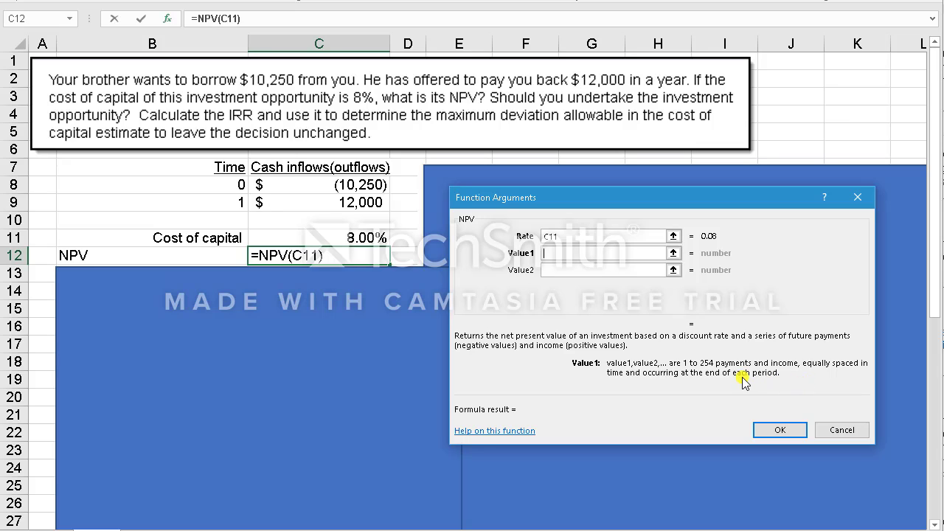
click(363, 210)
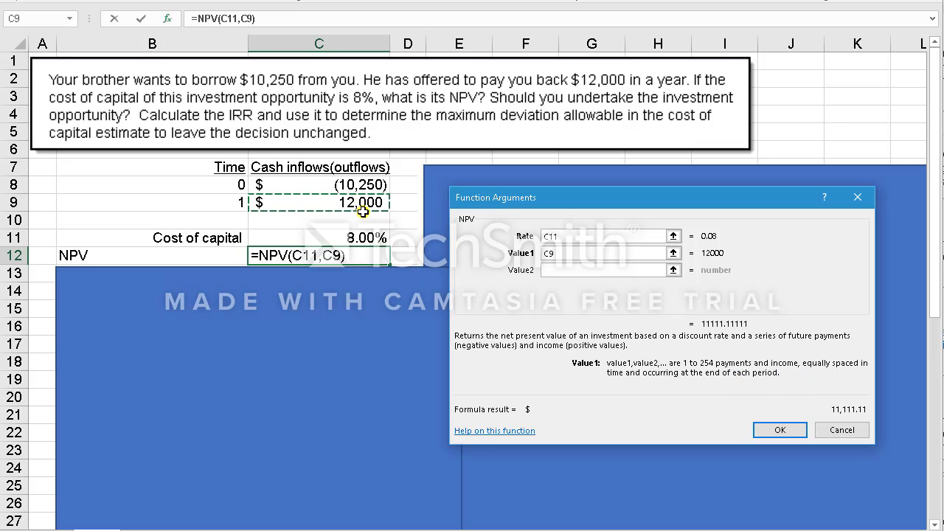
click(764, 427)
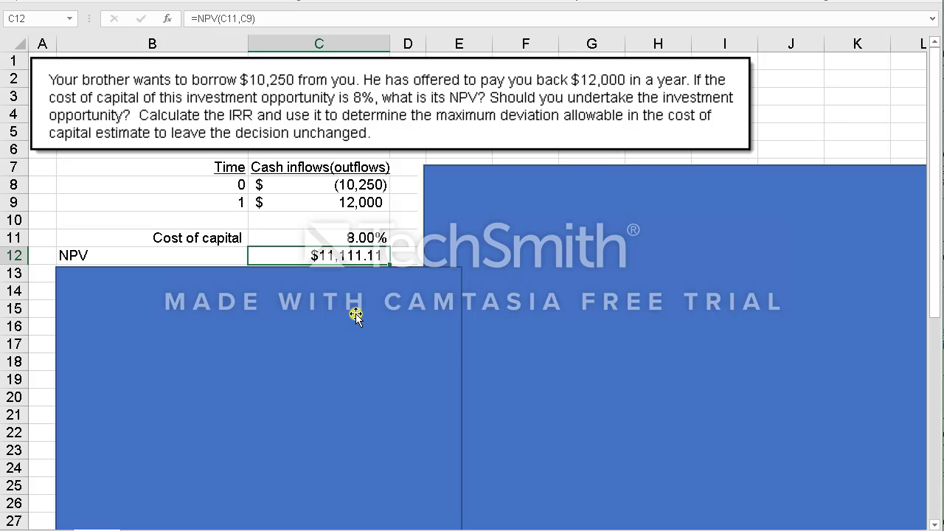
Append +C8 to the NPV formula, making it =NPV(C11,C9)+C8 and giving $861.11.
double_click(353, 262)
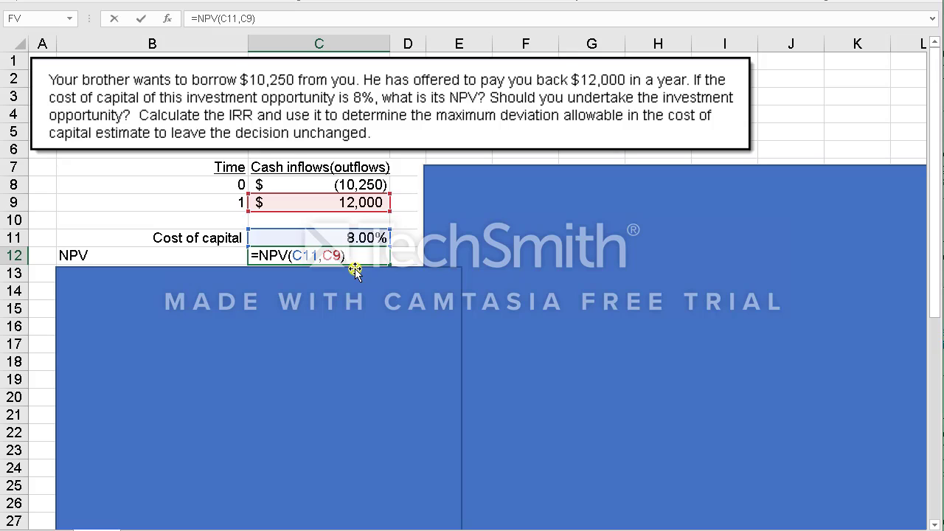
text(+)
click(355, 185)
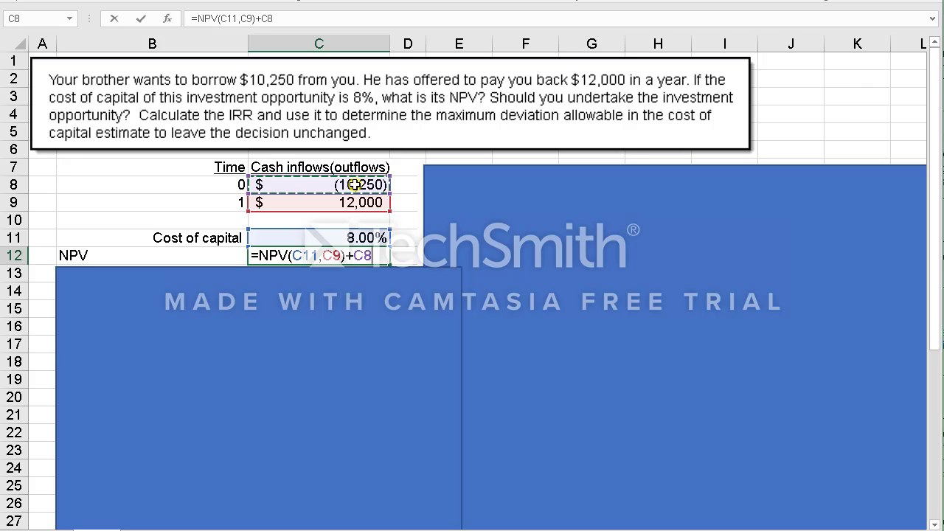
key(Return)
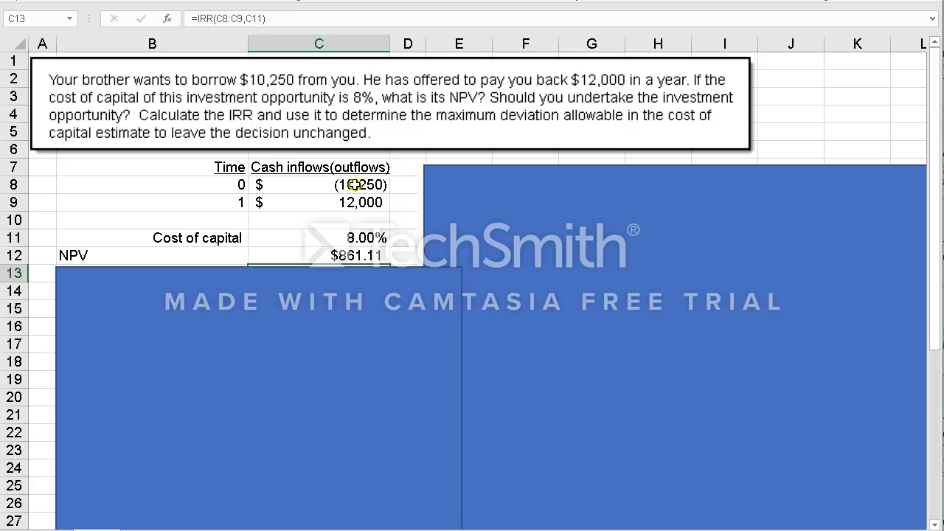
Move the blue cover shape down to reveal the IRR row and clear C13's formula.
click(356, 295)
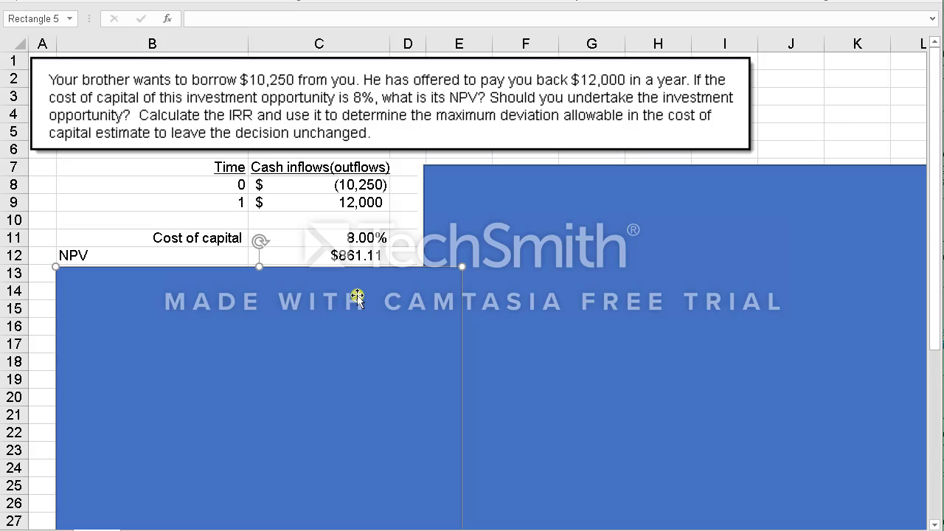
drag(357, 295, 352, 310)
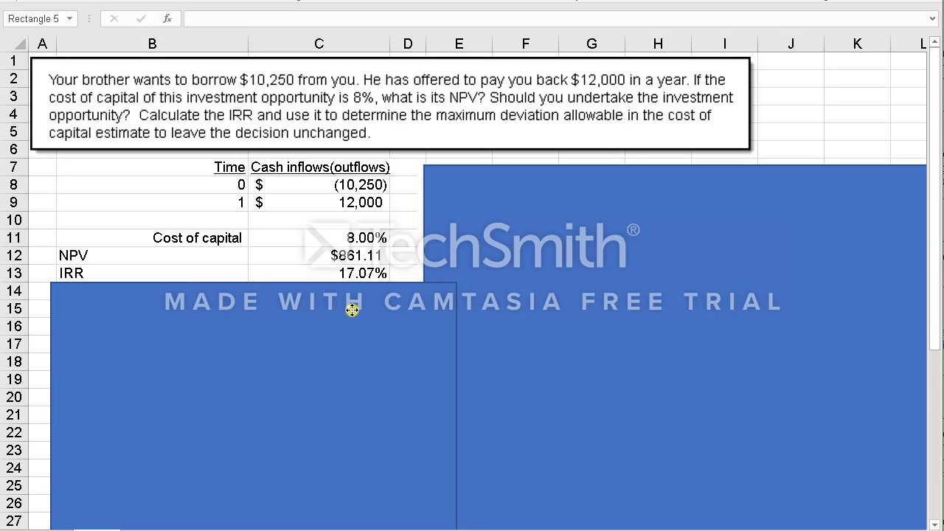
click(354, 274)
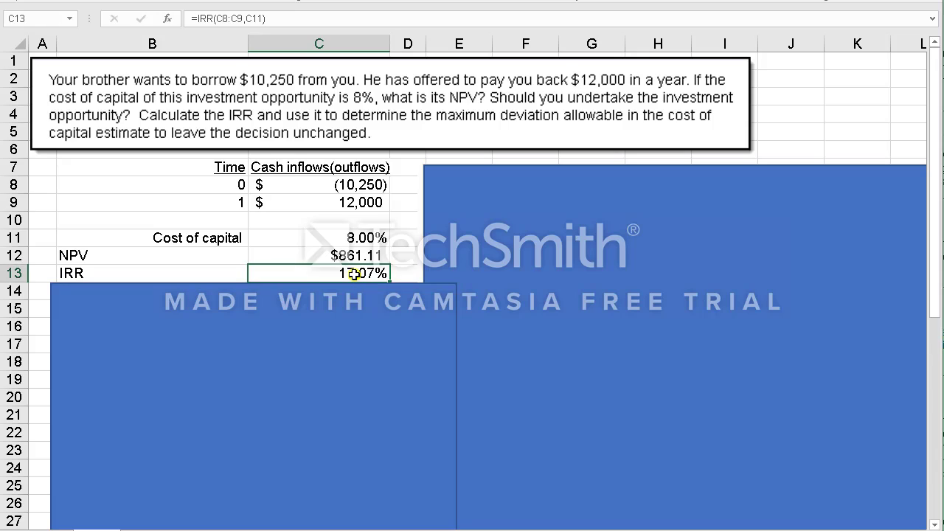
key(Delete)
Enter =IRR(C8:C9,C11) in C13 with C11 as guess, returning 17.07%.
text(=)
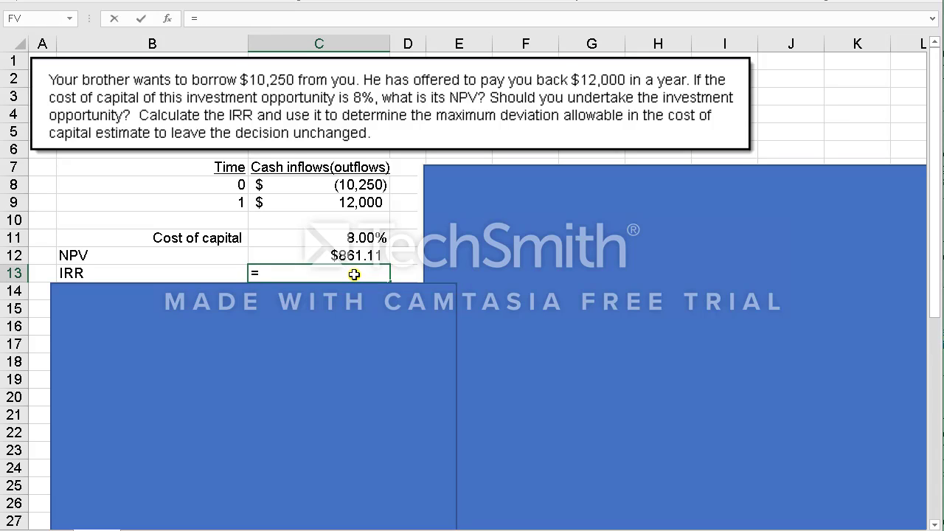
text(irr()
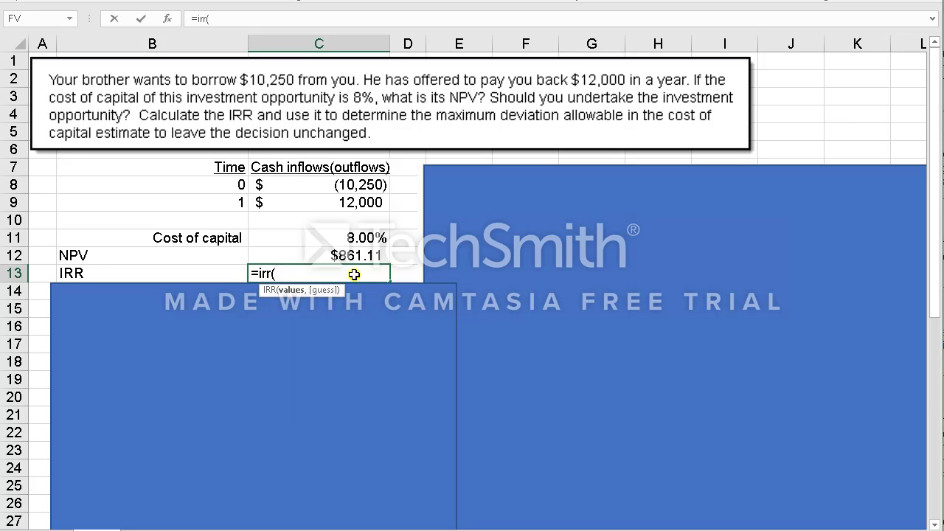
click(170, 20)
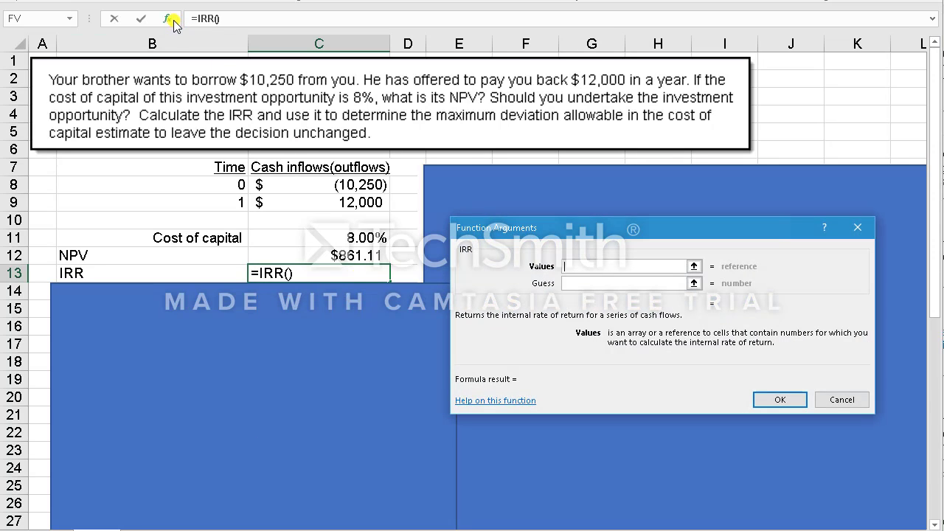
drag(505, 228, 488, 193)
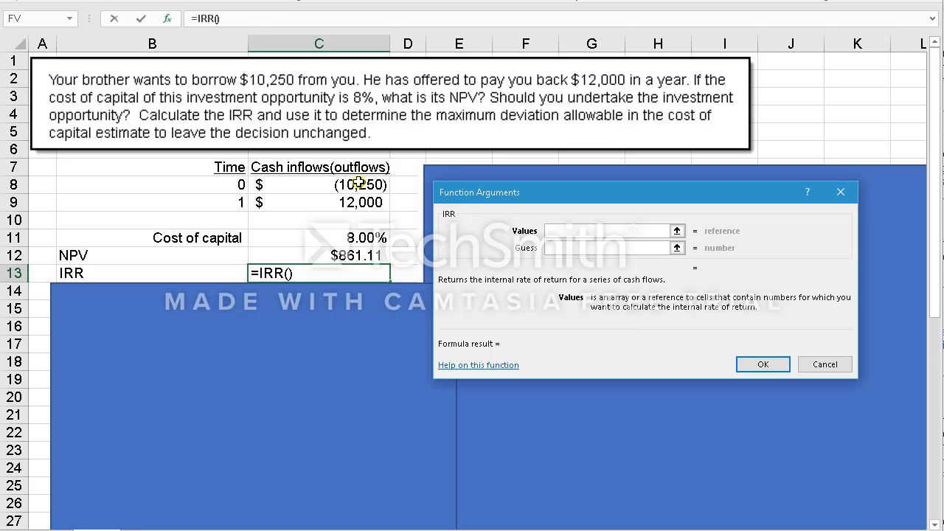
drag(358, 182, 354, 201)
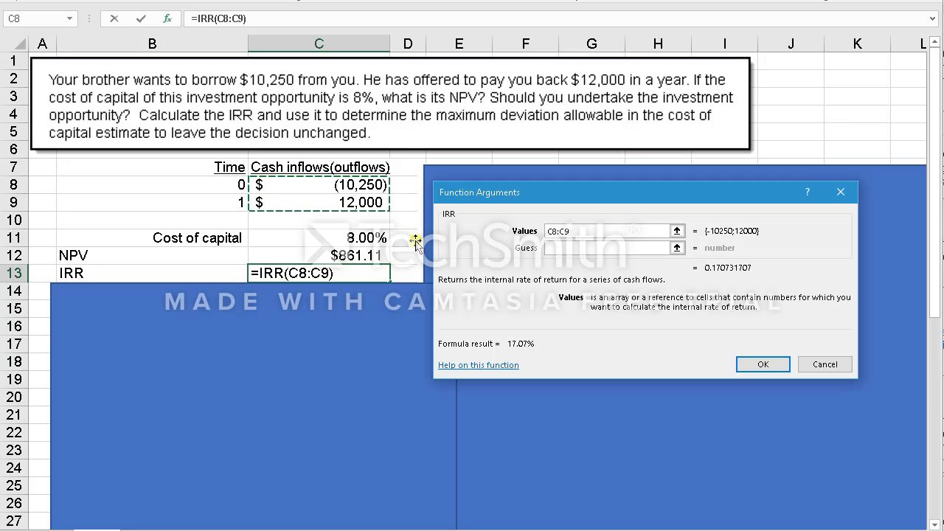
click(558, 248)
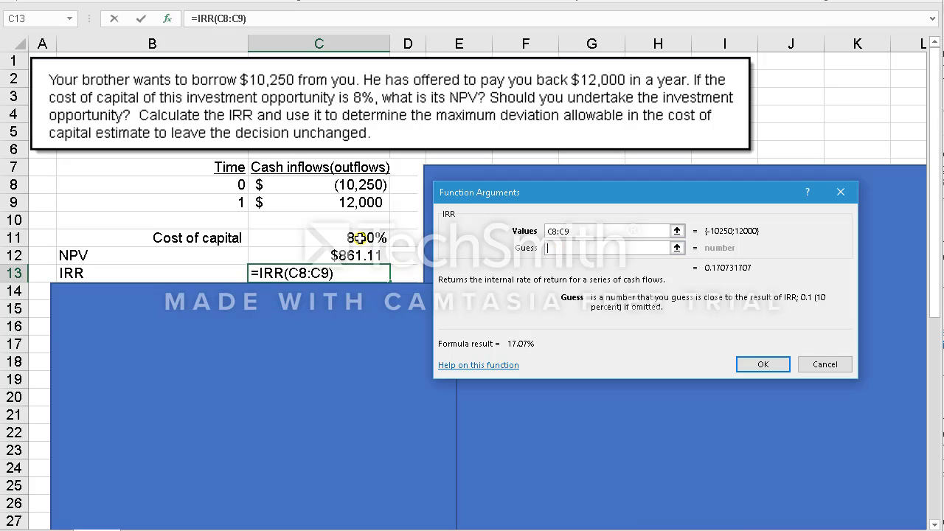
click(359, 237)
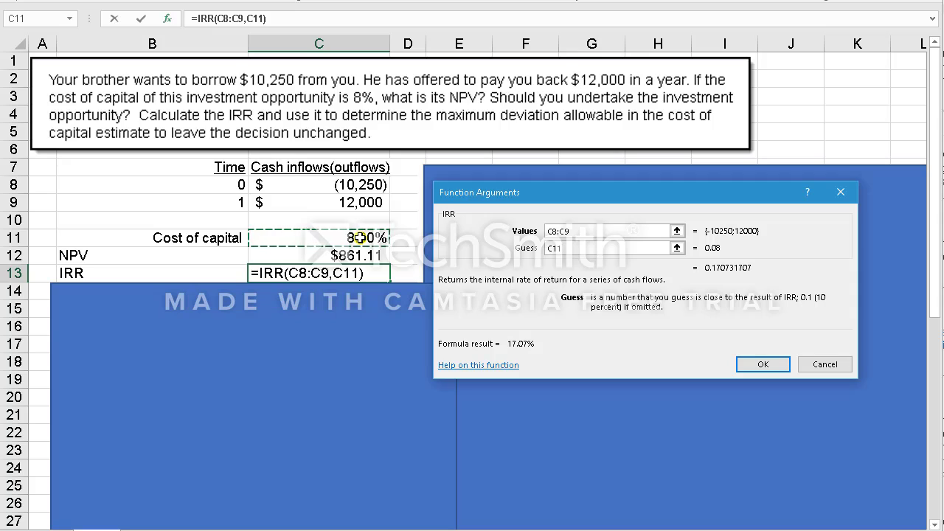
key(BackSpace)
key(BackSpace)
key(BackSpace)
click(359, 237)
key(Return)
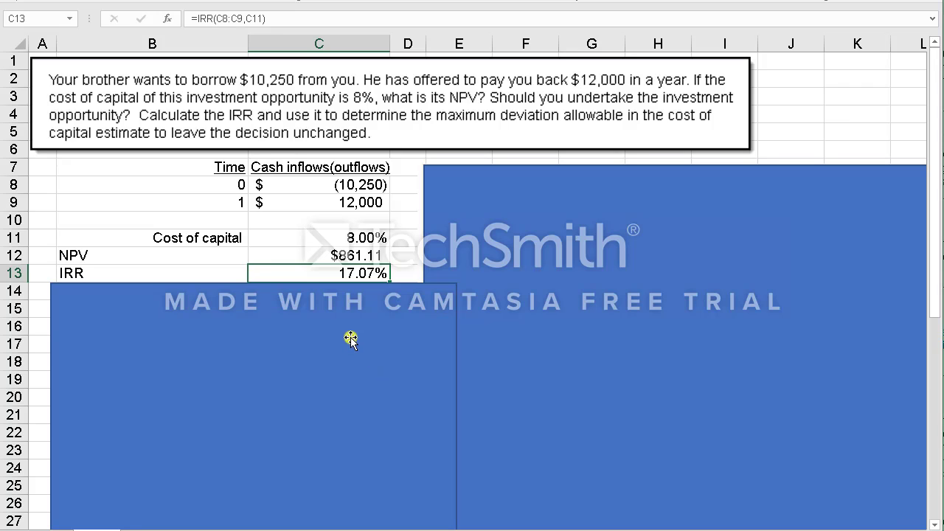
Drag the lower blue cover down to uncover row 15's 9.07% Max. Deviation value.
drag(344, 332, 338, 370)
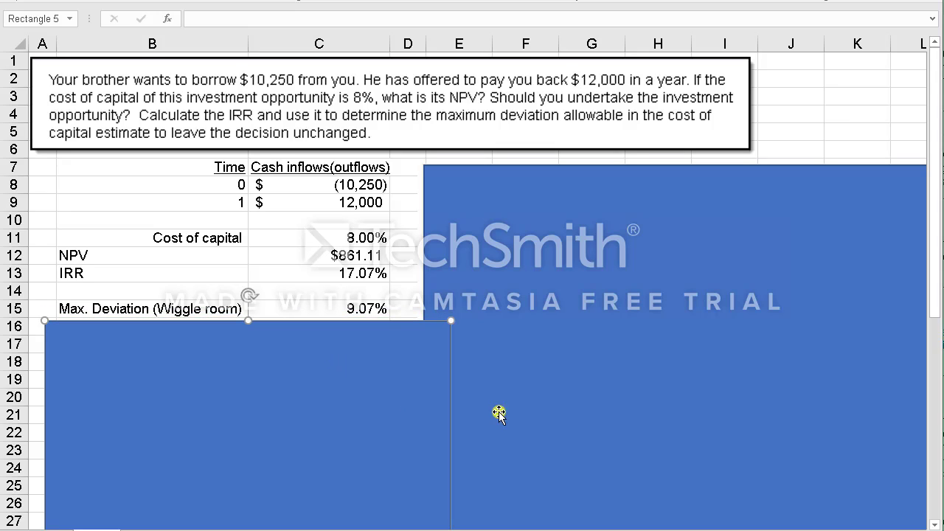
click(565, 415)
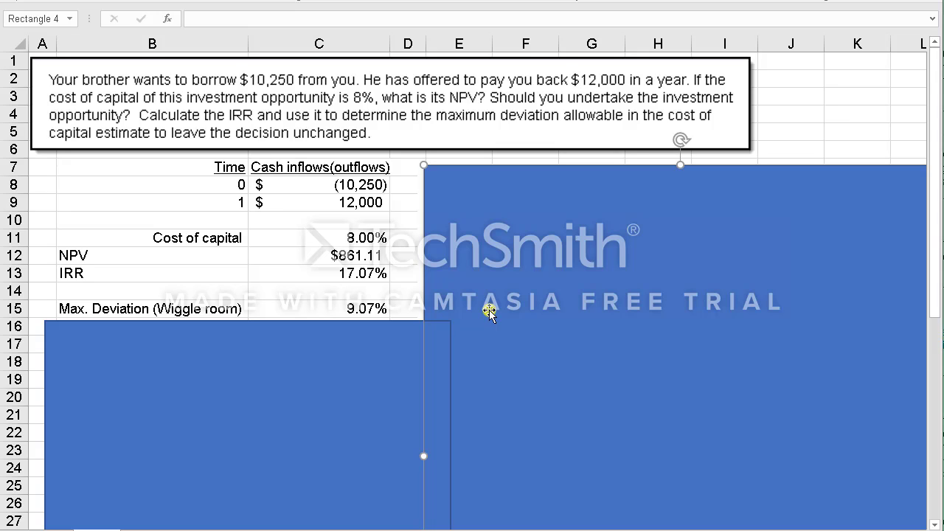
click(372, 308)
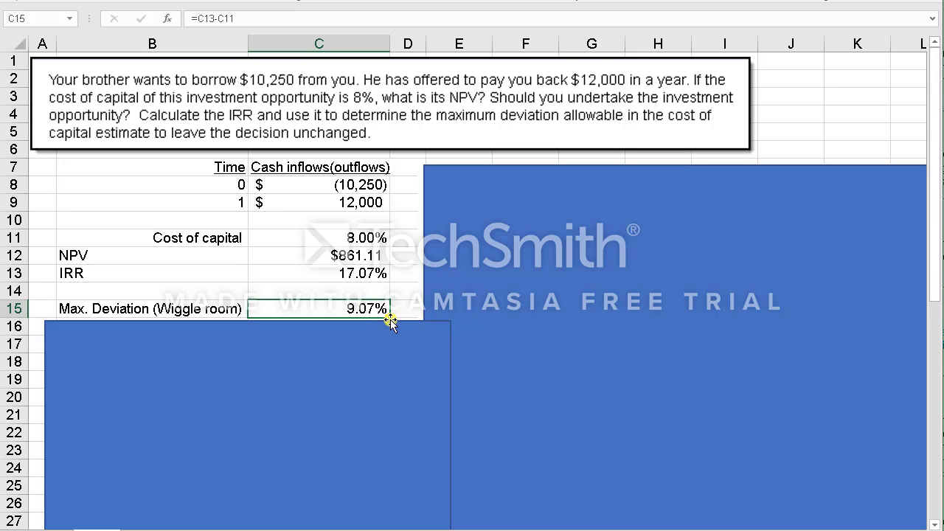
double_click(386, 310)
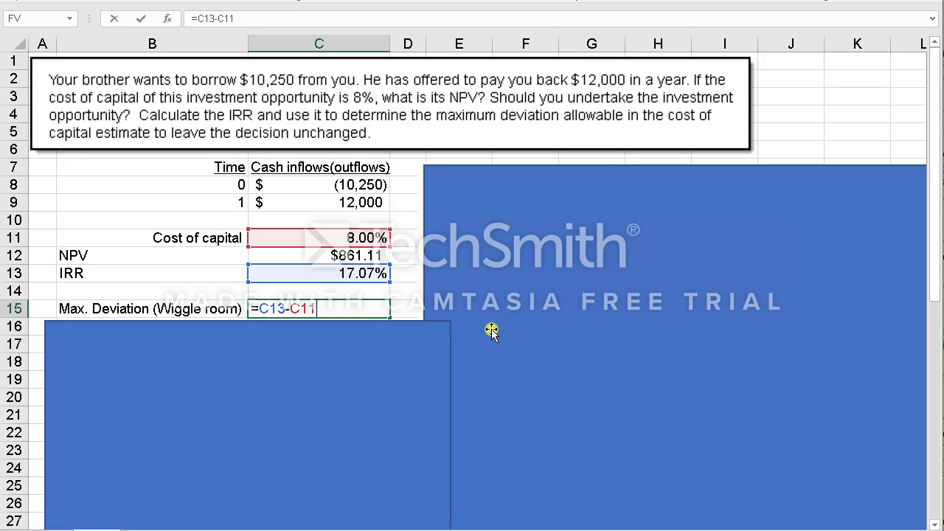
key(Return)
key(Up)
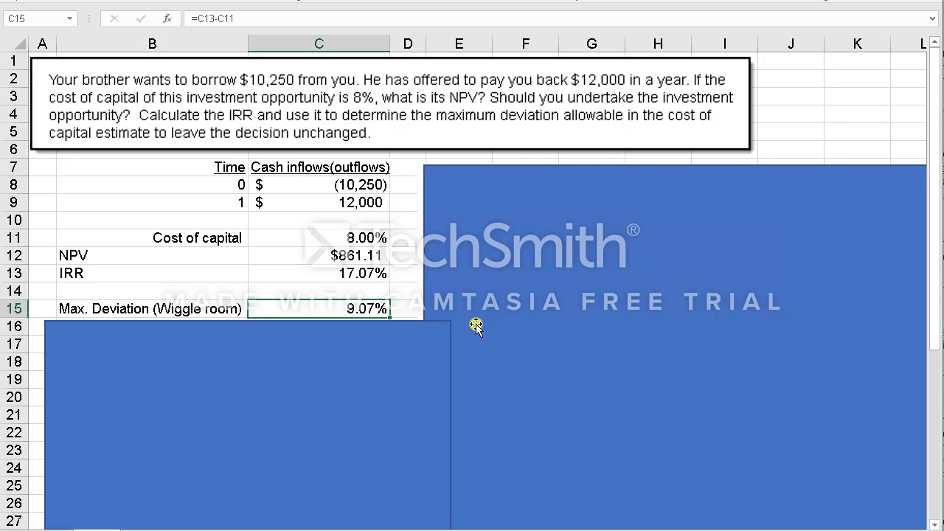
key(Up)
key(Up)
key(Up)
key(Up)
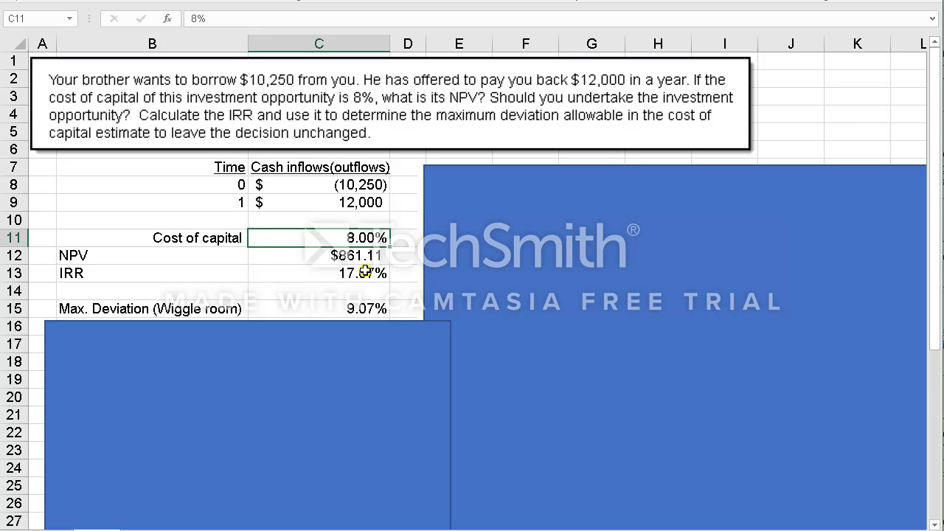
text(17)
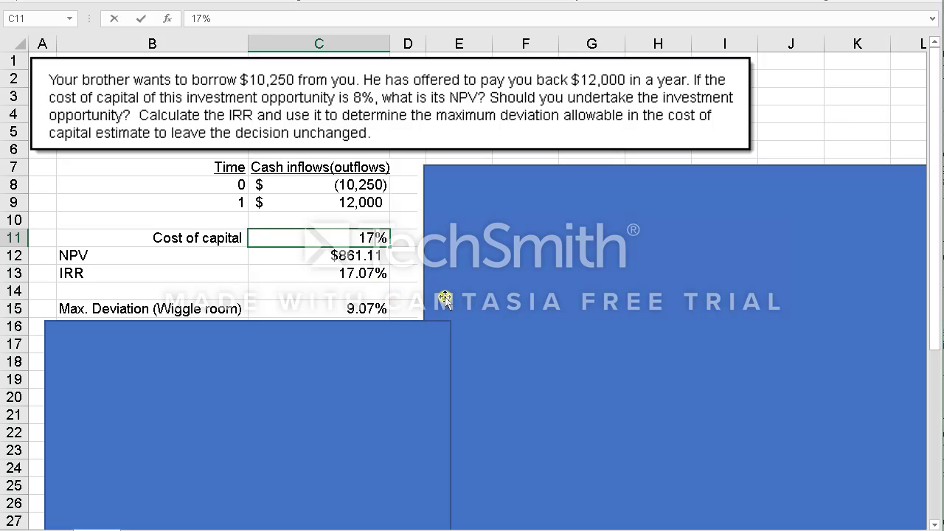
text(.07)
key(Return)
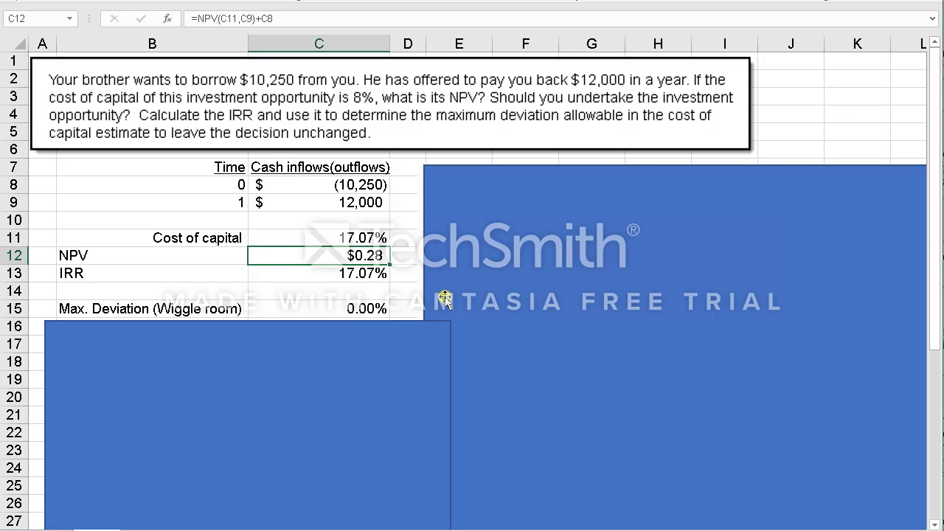
click(377, 236)
text(8)
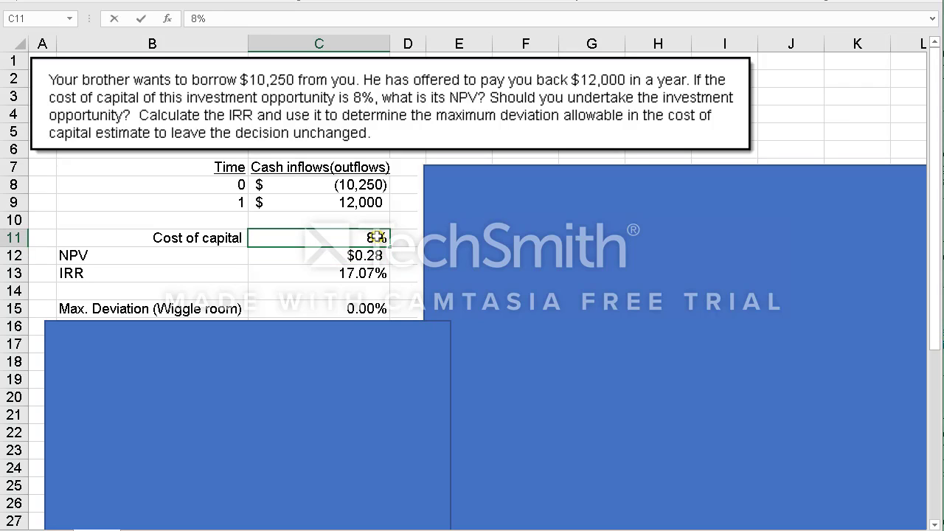
key(Return)
Delete the large blue cover block hiding the worked-solution explanation.
drag(355, 346, 357, 525)
scroll(341, 366, up, 2)
click(548, 308)
drag(548, 307, 937, 340)
key(ctrl+z)
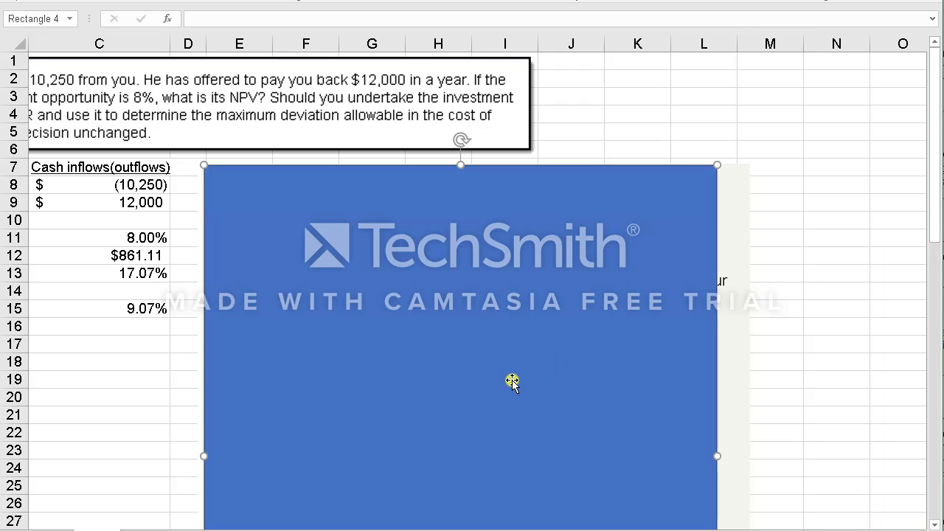
drag(491, 337, 701, 345)
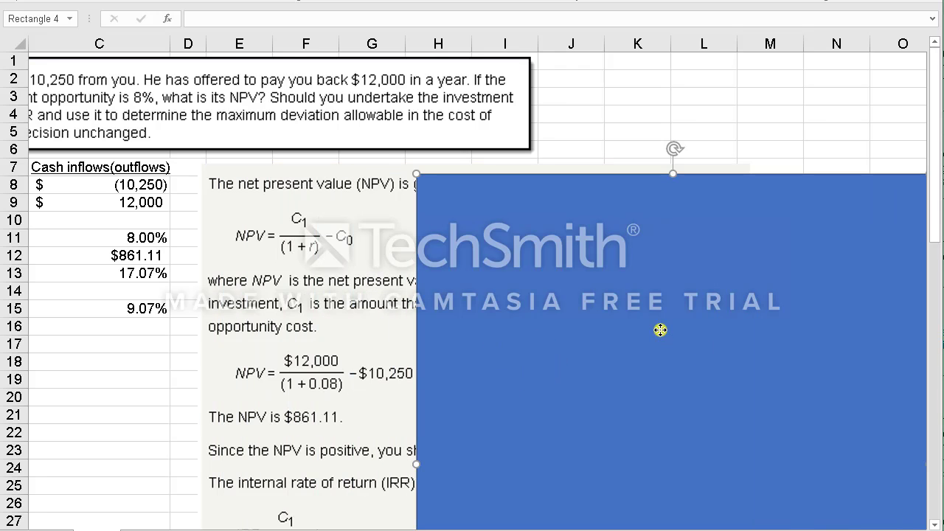
key(Delete)
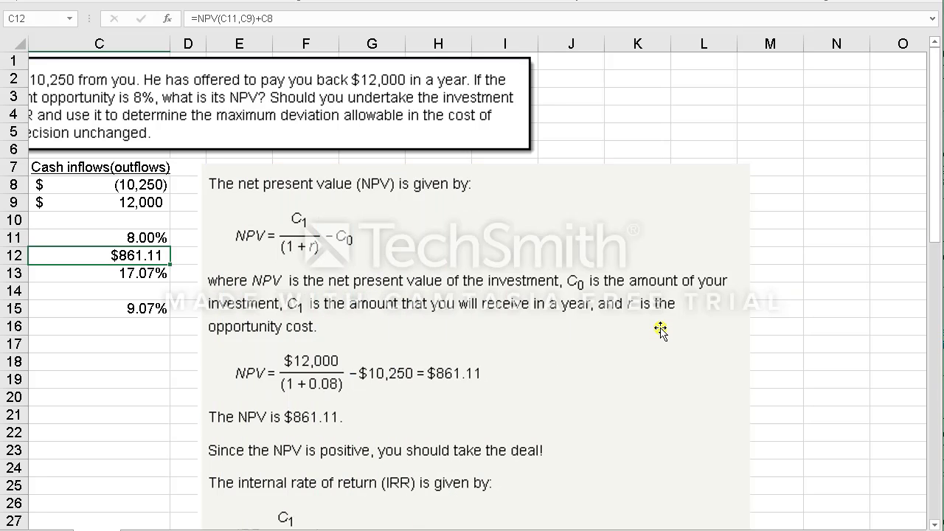
Delete the small blue block near row 31 and return to the top-left of the sheet.
scroll(660, 330, down, 2)
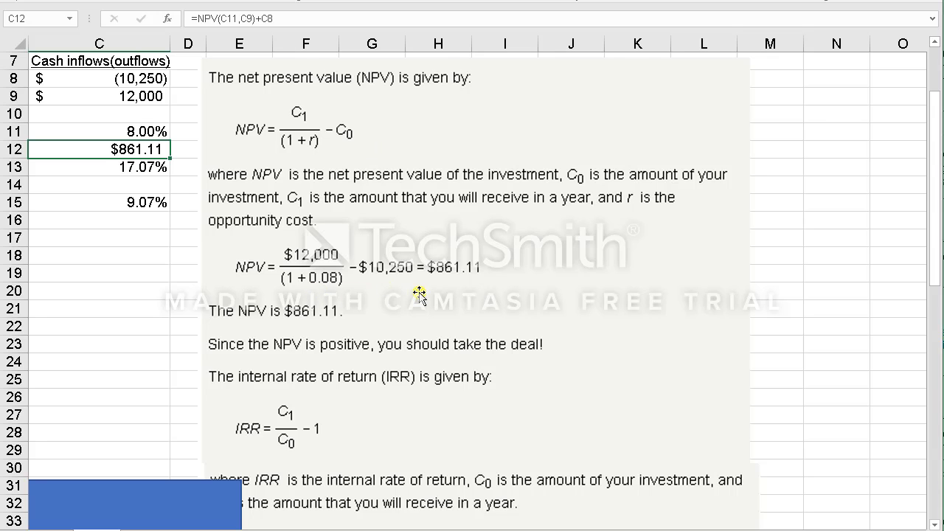
scroll(419, 295, down, 2)
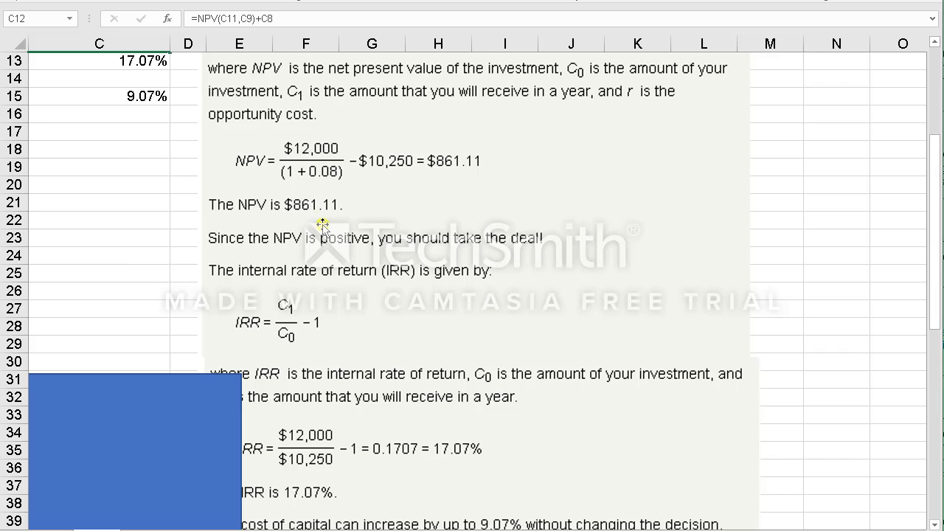
scroll(324, 227, down, 1)
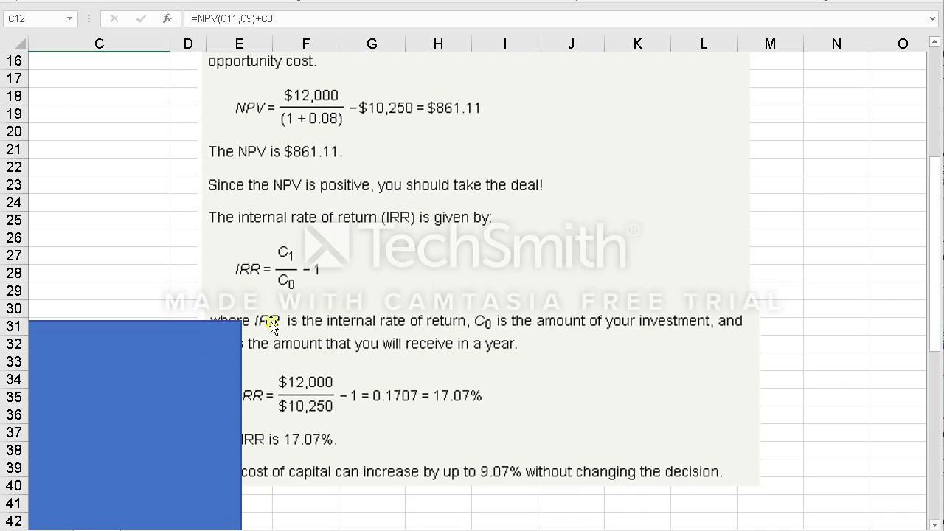
click(154, 358)
key(Delete)
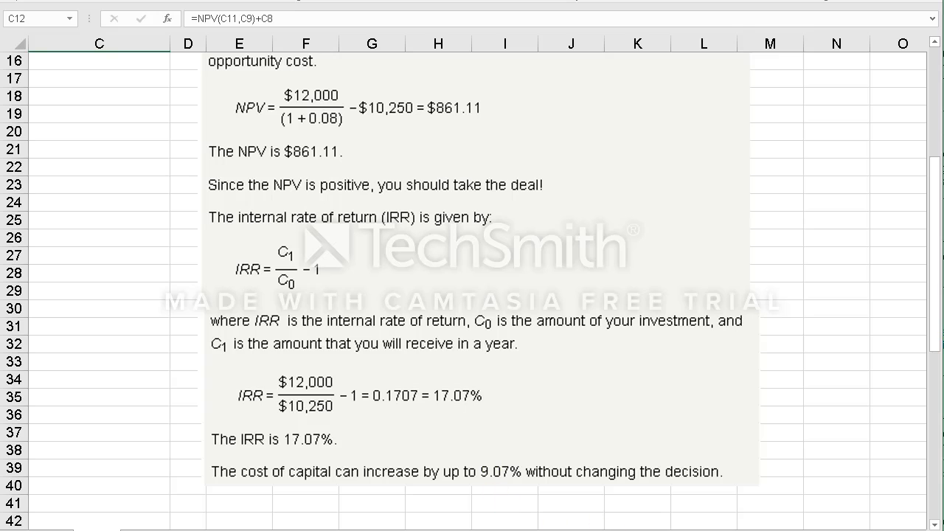
scroll(472, 283, left, 1)
scroll(320, 421, up, 2)
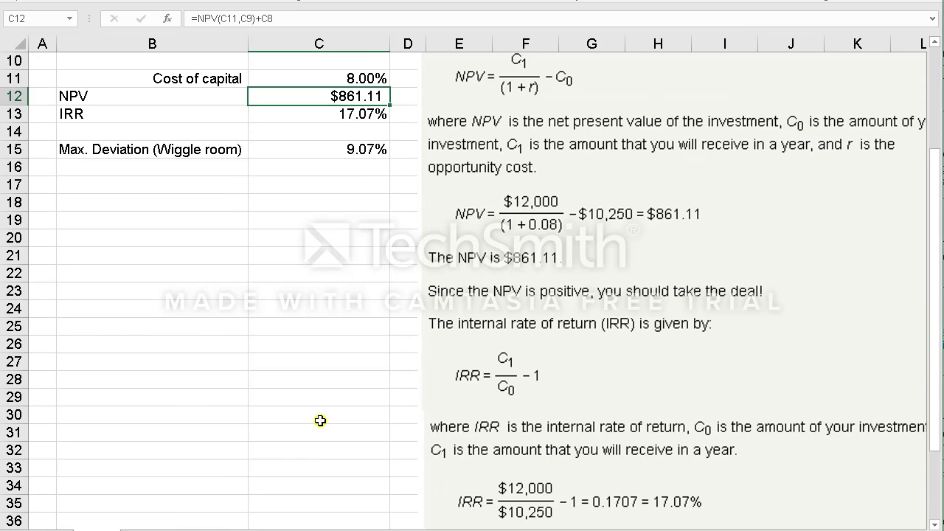
key(ctrl+Home)
scroll(320, 420, up, 1)
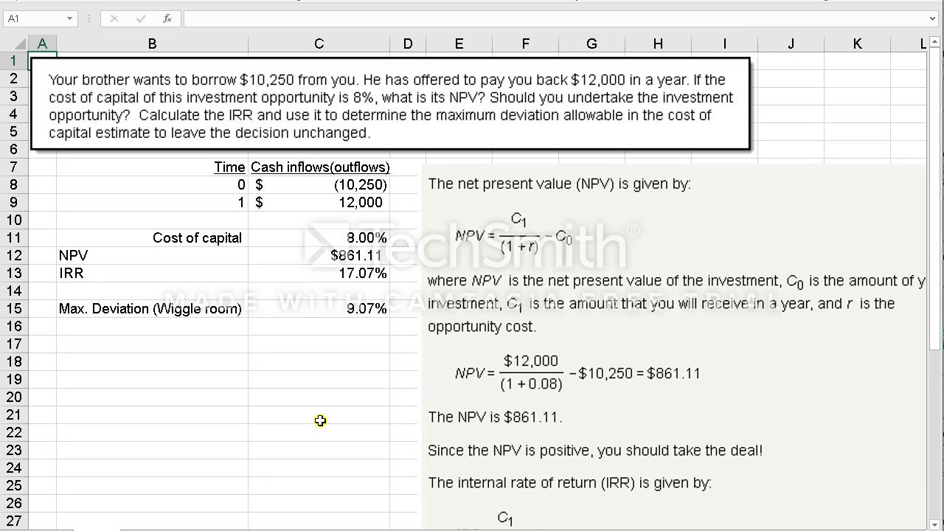